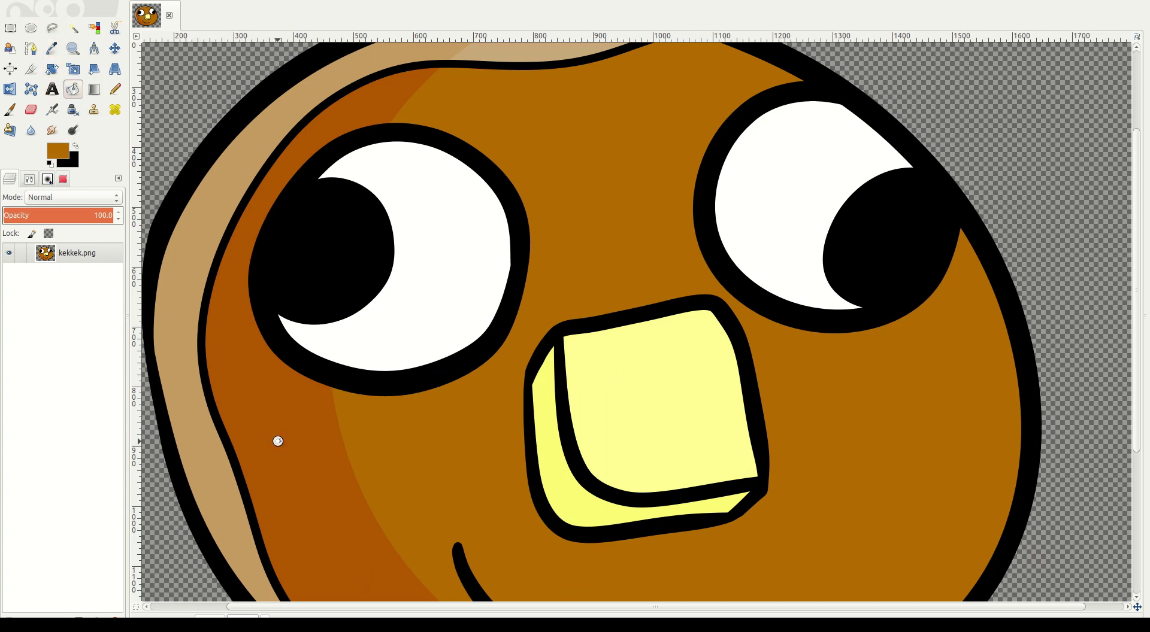
- Fill the dark shading crescent with the face brown and the top highlight with sampled tan
{"action": "left_click", "coordinate": [277, 441]}
{"action": "scroll", "coordinate": [283, 418], "scroll_direction": "down", "scroll_amount": 5}
{"action": "scroll", "coordinate": [311, 411], "scroll_direction": "up", "scroll_amount": 6}
{"action": "left_click", "coordinate": [52, 49]}
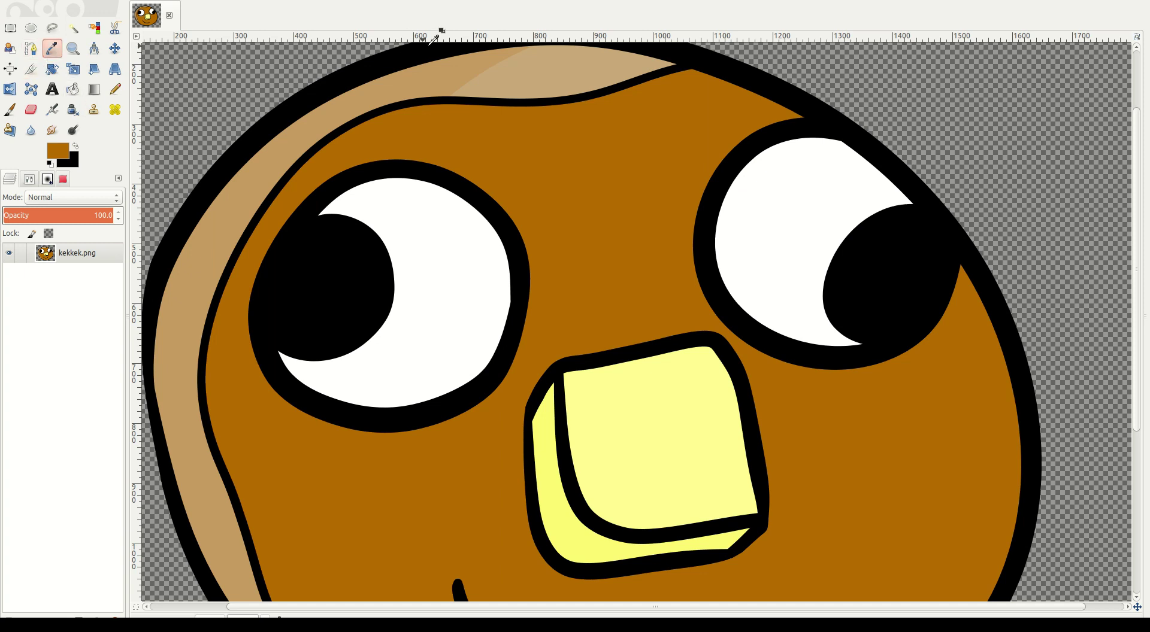
{"action": "left_click", "coordinate": [454, 68]}
{"action": "left_click", "coordinate": [73, 88]}
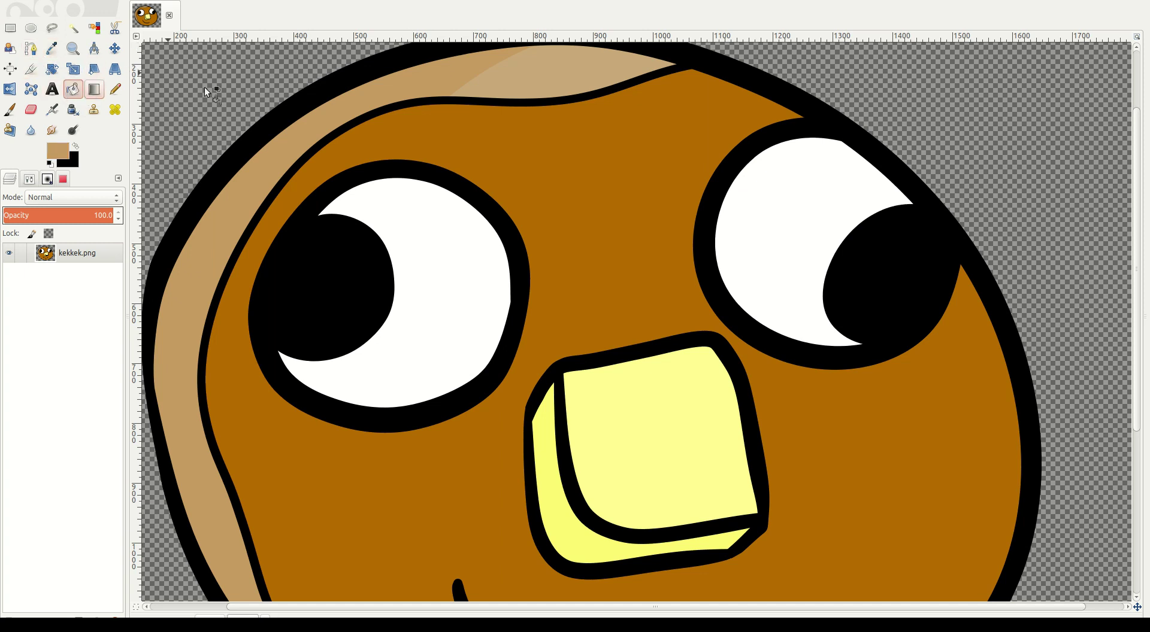
{"action": "left_click", "coordinate": [561, 61]}
{"action": "scroll", "coordinate": [503, 180], "scroll_direction": "down", "scroll_amount": 5}
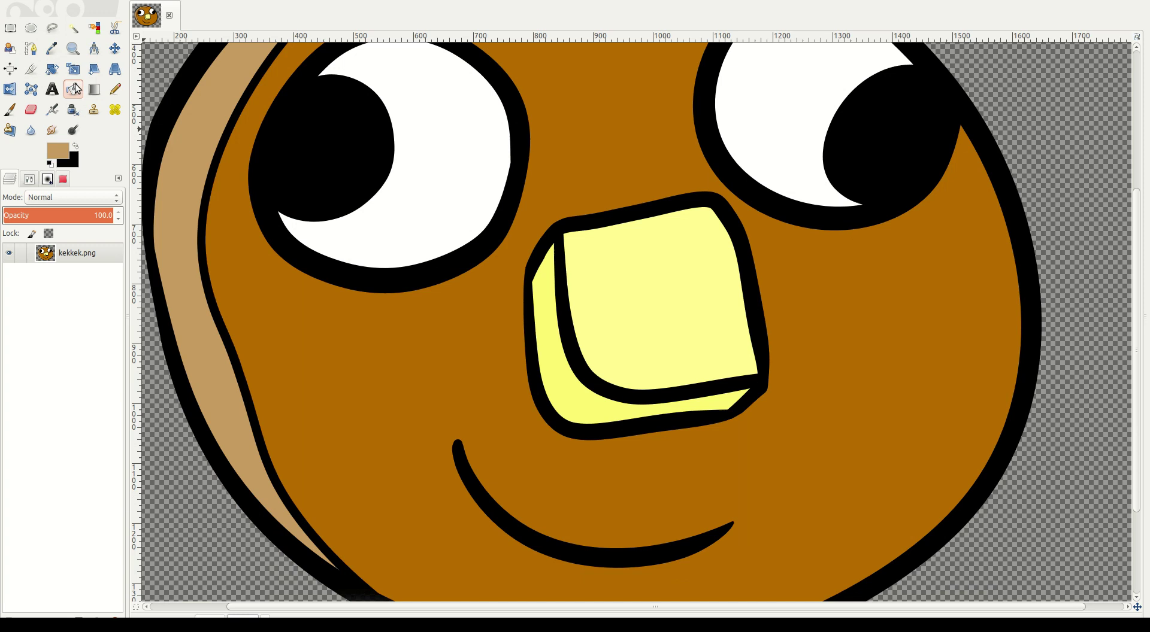
- Sample the butter's light yellow as the fill colour
{"action": "left_click", "coordinate": [52, 48]}
{"action": "left_click", "coordinate": [658, 313]}
{"action": "left_click", "coordinate": [74, 88]}
- Fill the butter's black outline with yellow and pencil over its inner outline lines
{"action": "left_click", "coordinate": [597, 388]}
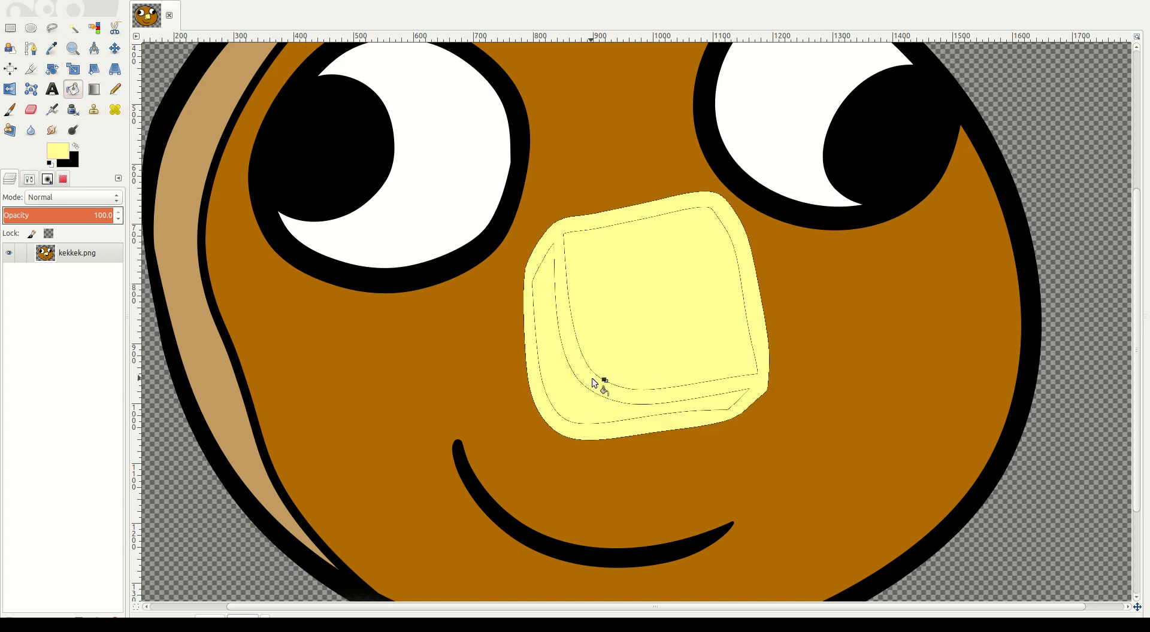
{"action": "left_click", "coordinate": [115, 88]}
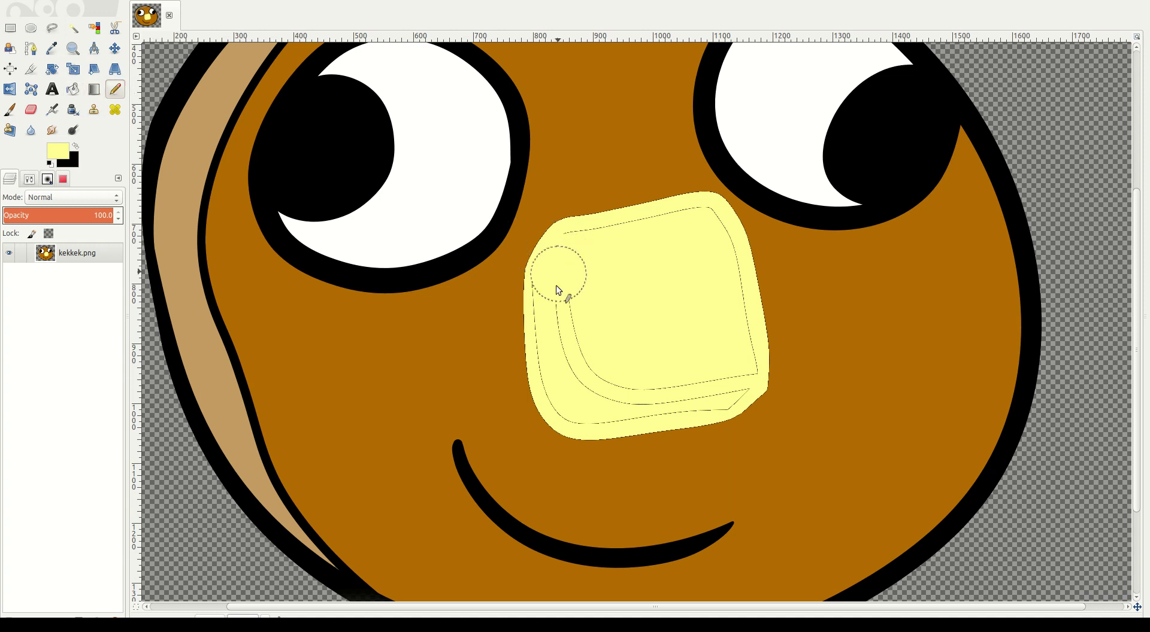
{"action": "mouse_move", "coordinate": [556, 289]}
{"action": "left_mouse_down"}
{"action": "mouse_move", "coordinate": [697, 398]}
{"action": "mouse_move", "coordinate": [704, 248]}
{"action": "mouse_move", "coordinate": [601, 380]}
{"action": "left_mouse_up"}
- Clear the selection, fit the image, and fill the background and face outline with pancake brown
{"action": "key", "text": "ctrl+shift+a"}
{"action": "key", "text": "ctrl+shift+j"}
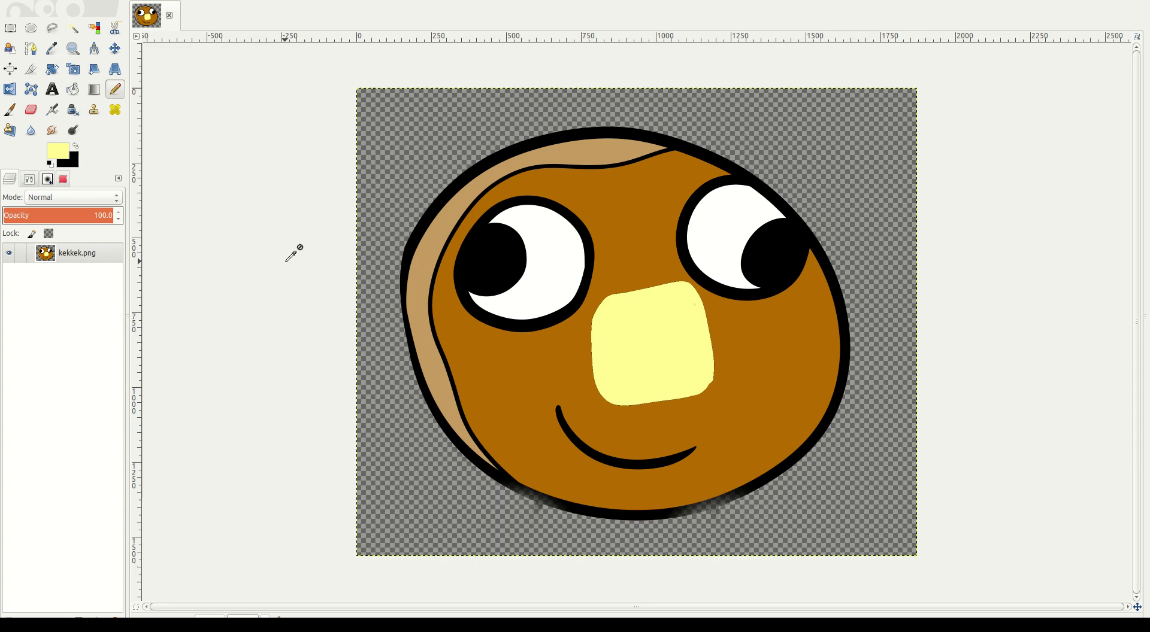
{"action": "left_click", "coordinate": [52, 48]}
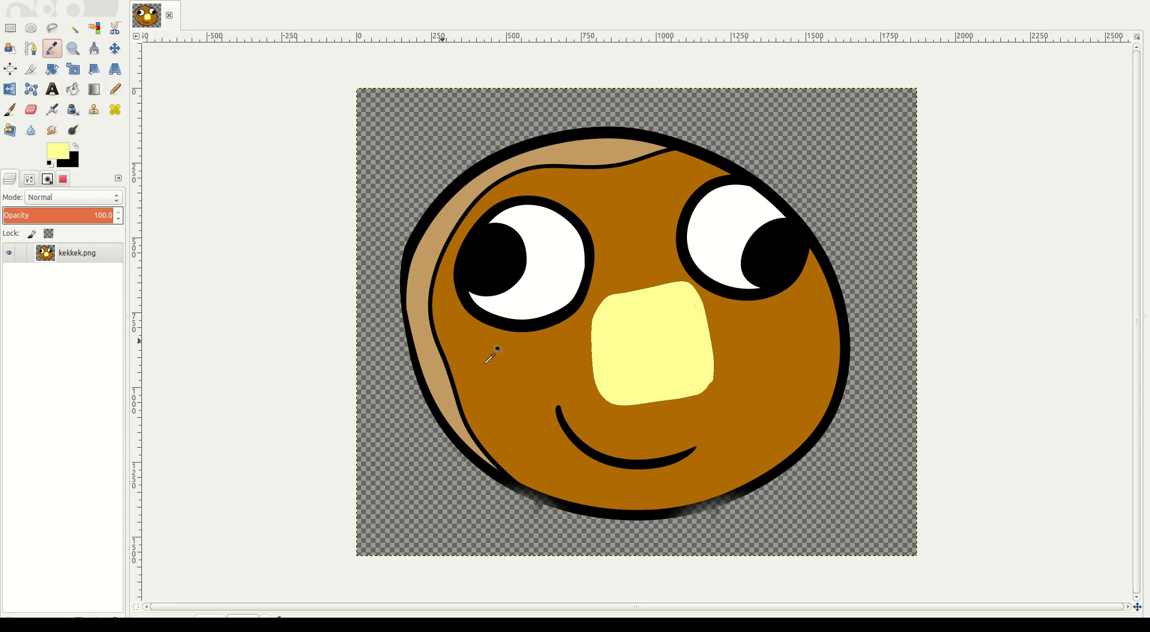
{"action": "left_click", "coordinate": [566, 360]}
{"action": "left_click", "coordinate": [73, 89]}
{"action": "left_click", "coordinate": [511, 486]}
{"action": "left_click", "coordinate": [504, 483]}
- Fill the left eye's outline and pupil with white and pencil over leftover lines
{"action": "left_click", "coordinate": [51, 48]}
{"action": "scroll", "coordinate": [485, 301], "scroll_direction": "up", "scroll_amount": 3}
{"action": "left_click", "coordinate": [569, 201]}
{"action": "scroll", "coordinate": [569, 200], "scroll_direction": "up", "scroll_amount": 3}
{"action": "left_click", "coordinate": [73, 90]}
{"action": "left_click", "coordinate": [395, 288]}
{"action": "left_click", "coordinate": [118, 91]}
{"action": "mouse_move", "coordinate": [404, 194]}
{"action": "left_mouse_down"}
{"action": "mouse_move", "coordinate": [490, 294]}
{"action": "mouse_move", "coordinate": [491, 454]}
{"action": "mouse_move", "coordinate": [655, 286]}
{"action": "mouse_move", "coordinate": [557, 143]}
{"action": "left_mouse_up"}
- Fuzzy-select the white eye, copy and paste it as a new layer
{"action": "left_click", "coordinate": [73, 31]}
{"action": "left_click", "coordinate": [497, 285]}
{"action": "key", "text": "ctrl+c"}
{"action": "key", "text": "ctrl+v"}
{"action": "key", "text": "ctrl+shift+n"}
- Move the pasted eye over the right eye, flip it horizontally, and nudge it into place
{"action": "key", "text": "m"}
{"action": "scroll", "coordinate": [521, 333], "scroll_direction": "down", "scroll_amount": 2}
{"action": "left_click_drag", "start_coordinate": [539, 328], "coordinate": [979, 266]}
{"action": "key", "text": "shift+q"}
{"action": "left_click", "coordinate": [912, 276]}
{"action": "left_click", "coordinate": [114, 49]}
{"action": "left_click_drag", "start_coordinate": [892, 316], "coordinate": [917, 321]}
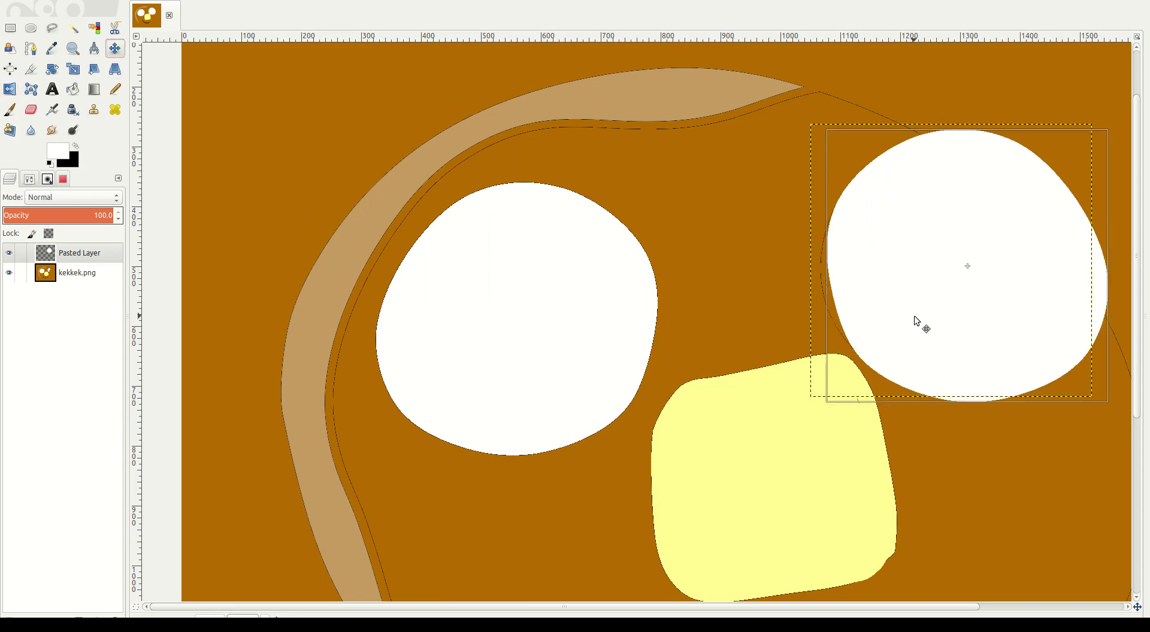
{"action": "scroll", "coordinate": [694, 335], "scroll_direction": "down", "scroll_amount": 5}
{"action": "scroll", "coordinate": [664, 343], "scroll_direction": "down", "scroll_amount": 3}
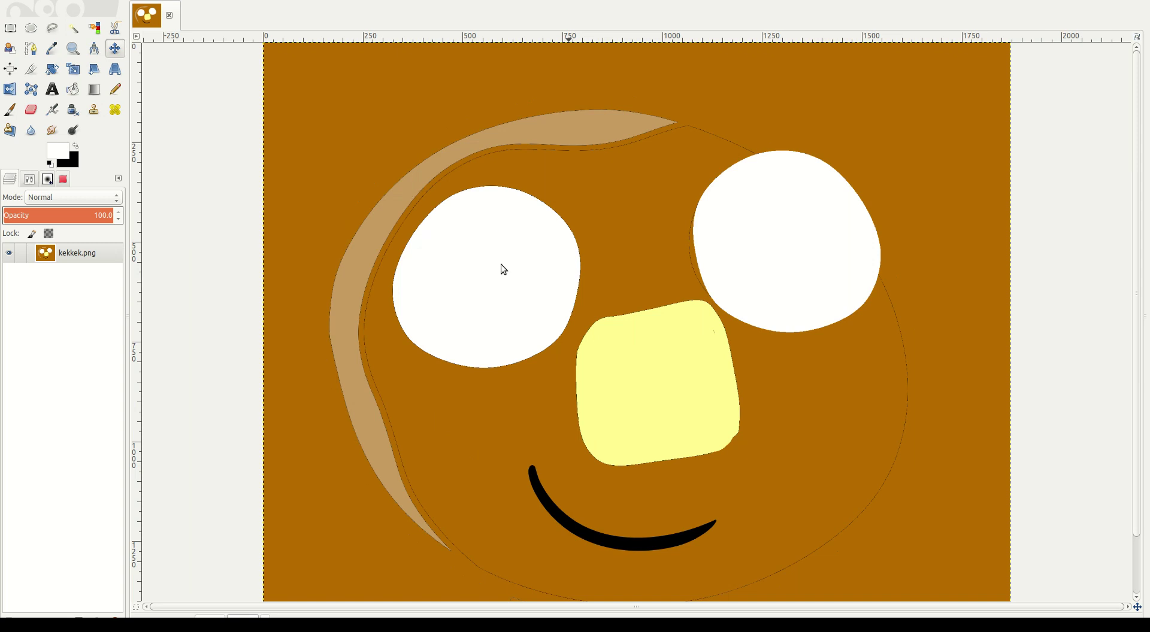
- Make the kekkek.png layer active and merge the pasted eye layer into it
{"action": "left_click", "coordinate": [501, 264]}
{"action": "left_click", "coordinate": [629, 443]}
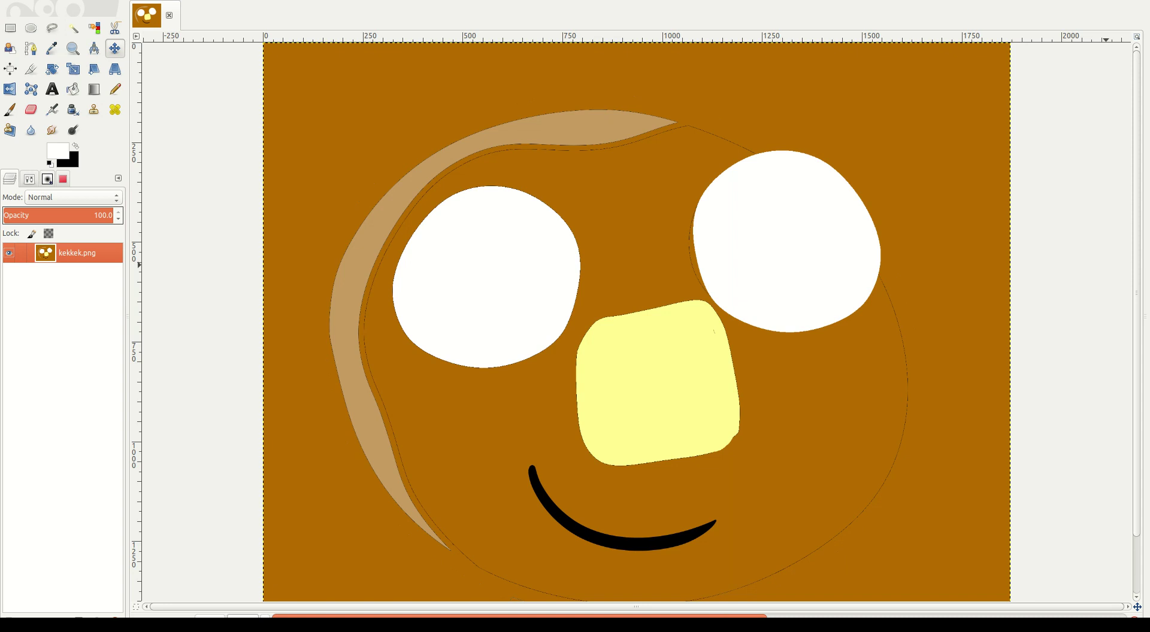